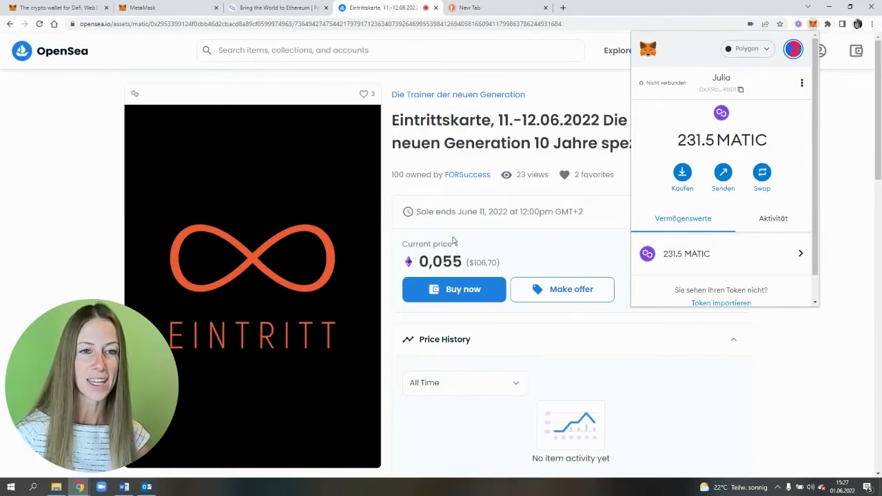
Open quickswap.exchange in the empty browser tab and connect the MetaMask wallet to it, approving the connection request.
left_click(487, 13)
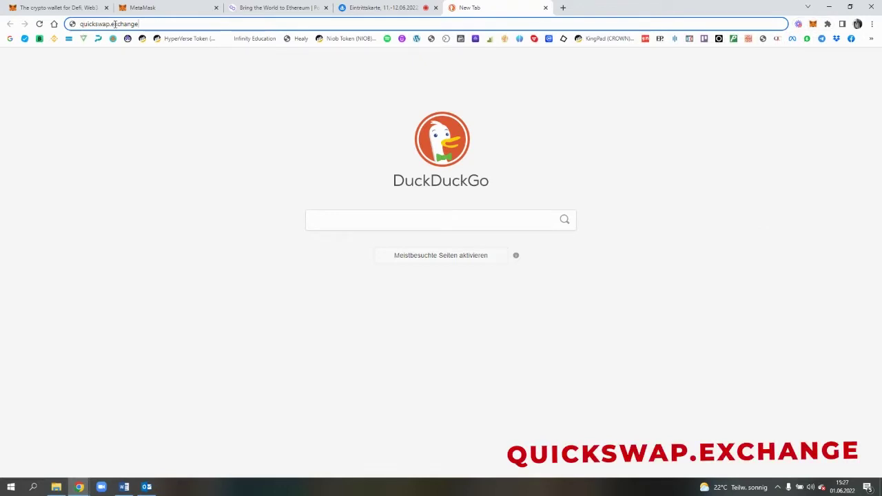
key("Return")
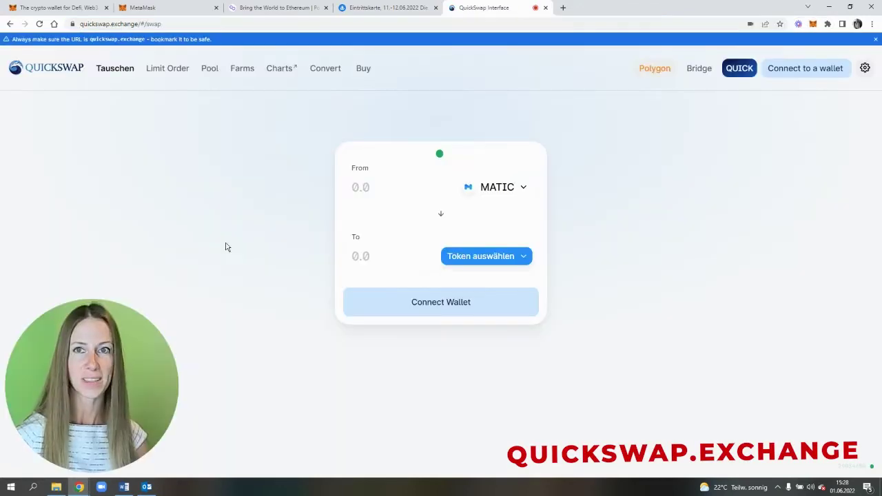
left_click(808, 71)
left_click(418, 142)
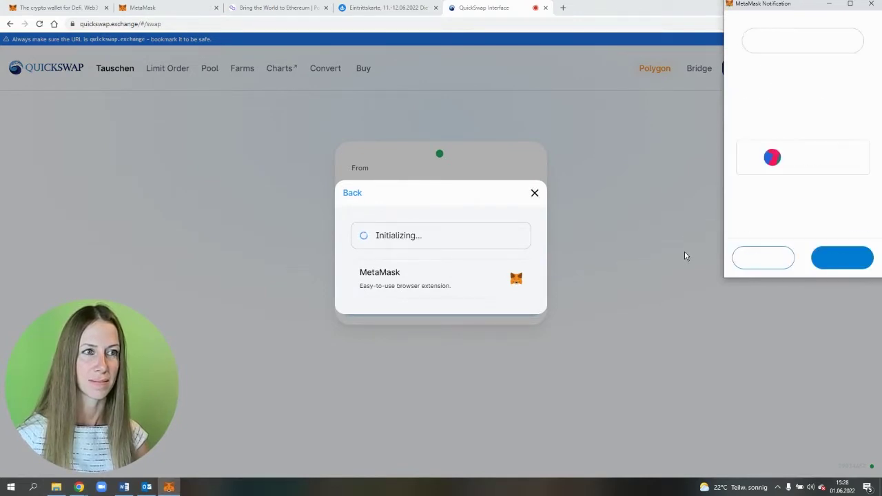
left_click(846, 257)
left_click(851, 258)
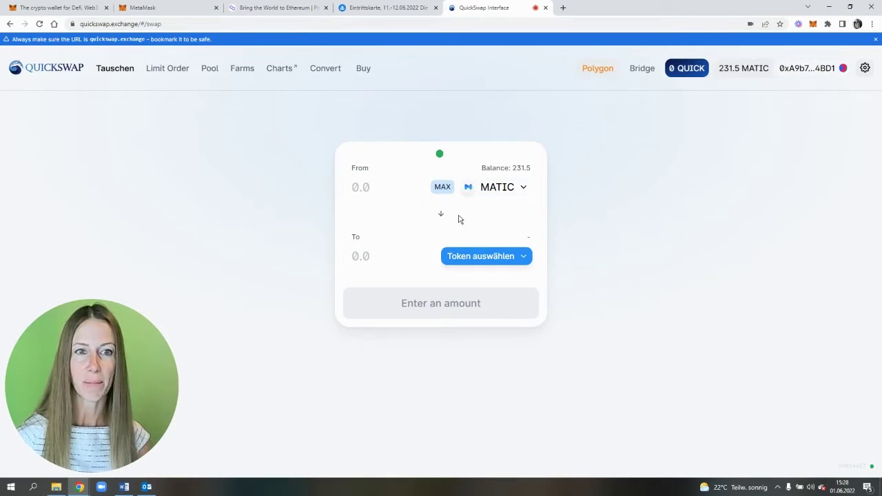
Set up a swap from MATIC to 0.055 ETH, checking the amount against the ticket's price on OpenSea.
left_click(455, 260)
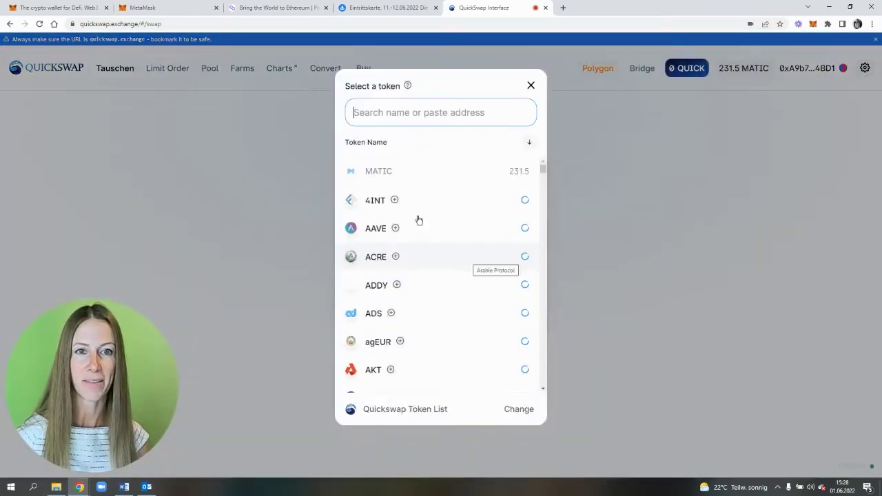
type("eth")
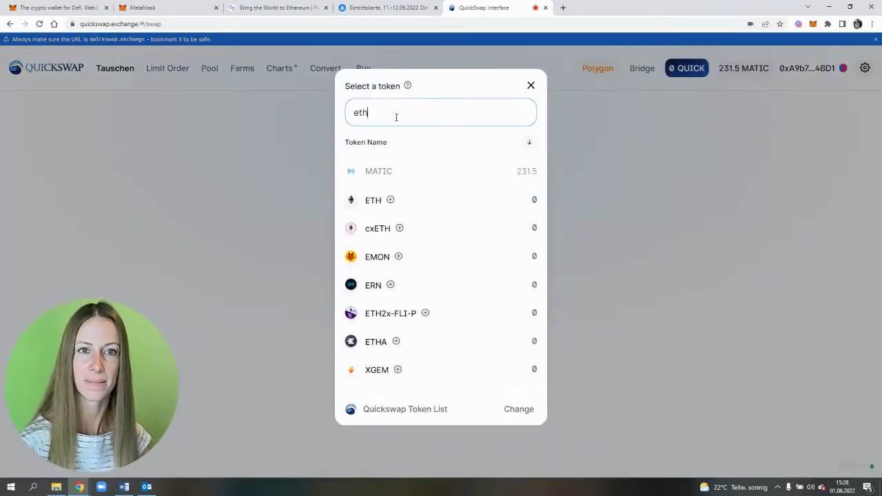
left_click(375, 201)
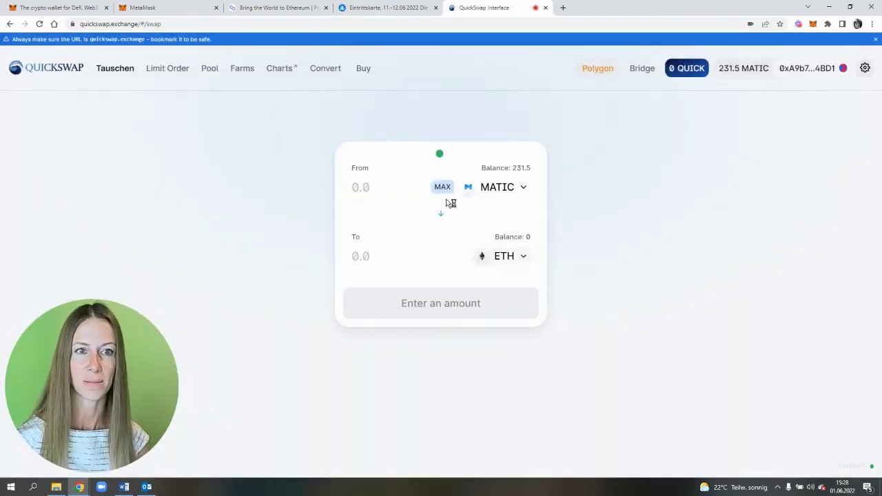
left_click(363, 255)
type("0")
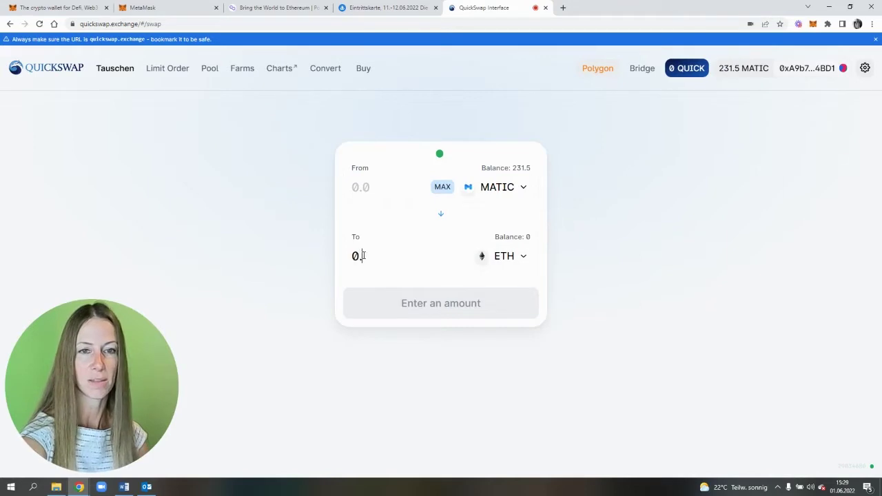
type(".055")
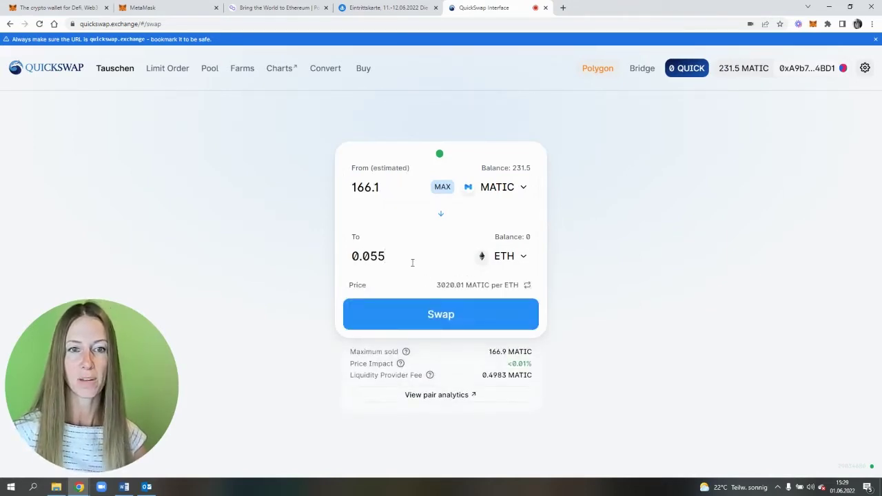
left_click(383, 12)
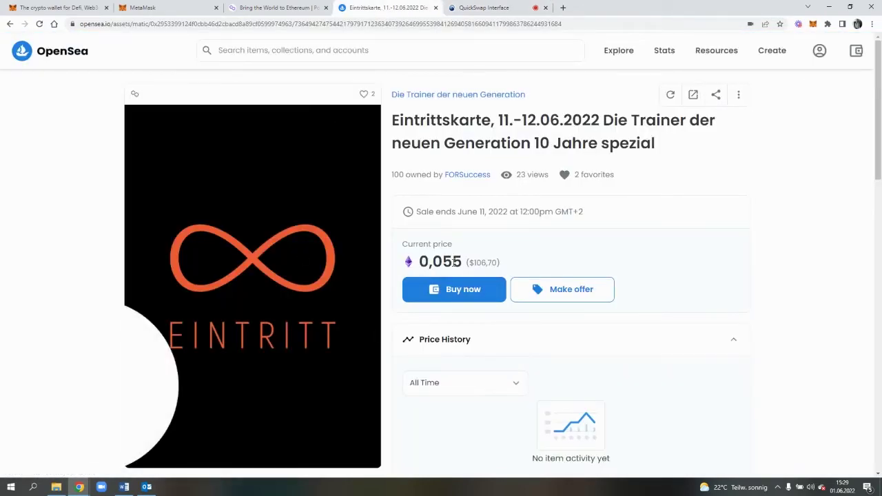
left_click(489, 9)
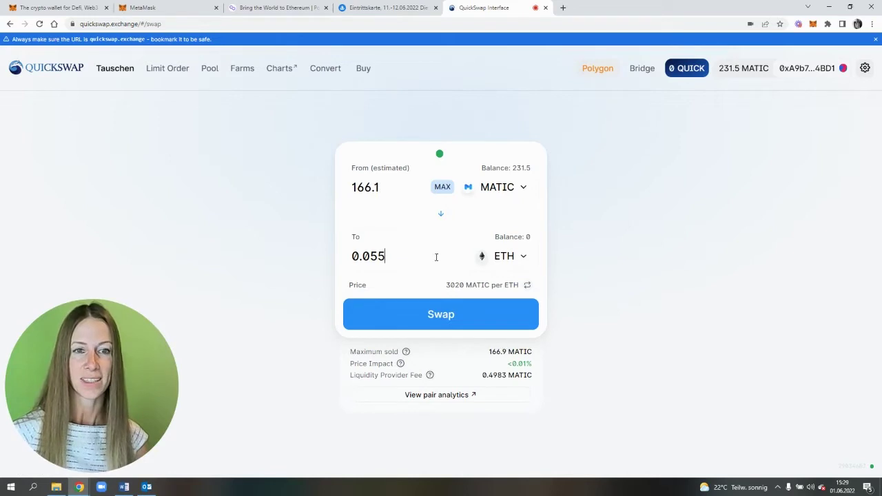
Submit the swap of MATIC for 0.055 ETH, approve the transaction in MetaMask, and check the wallet's assets.
left_click(448, 314)
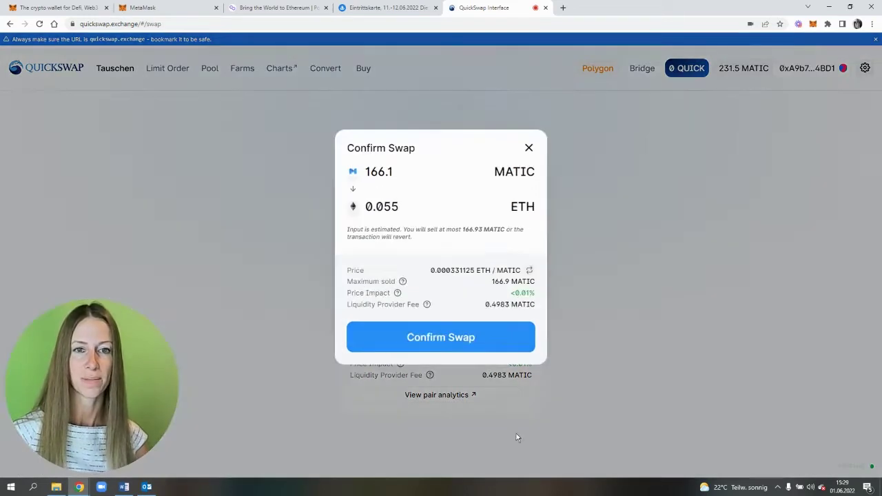
left_click(443, 337)
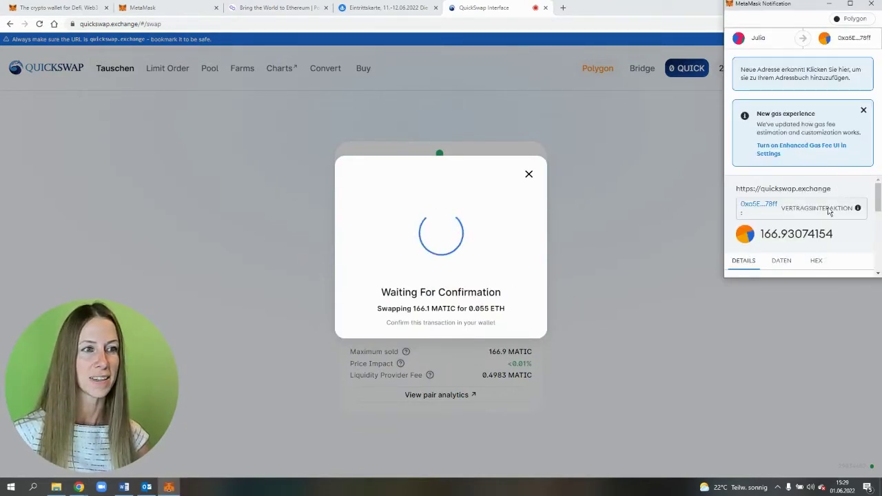
scroll(830, 210, "down", 3)
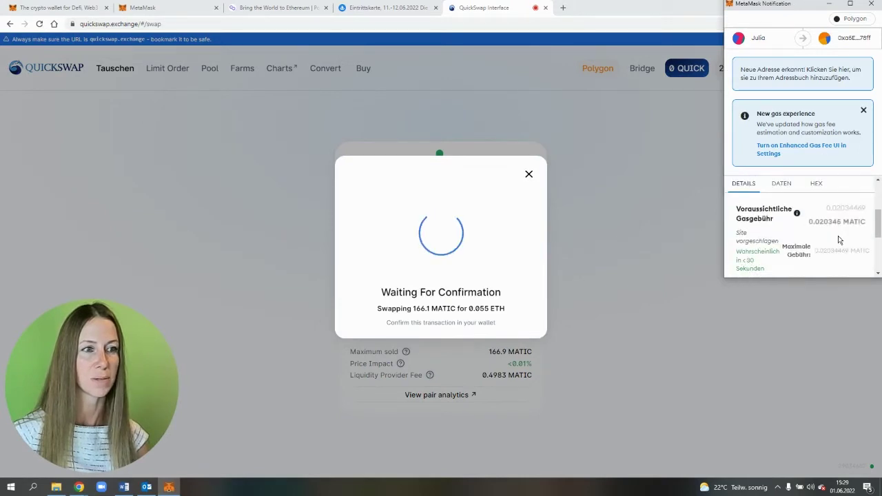
scroll(837, 228, "down", 5)
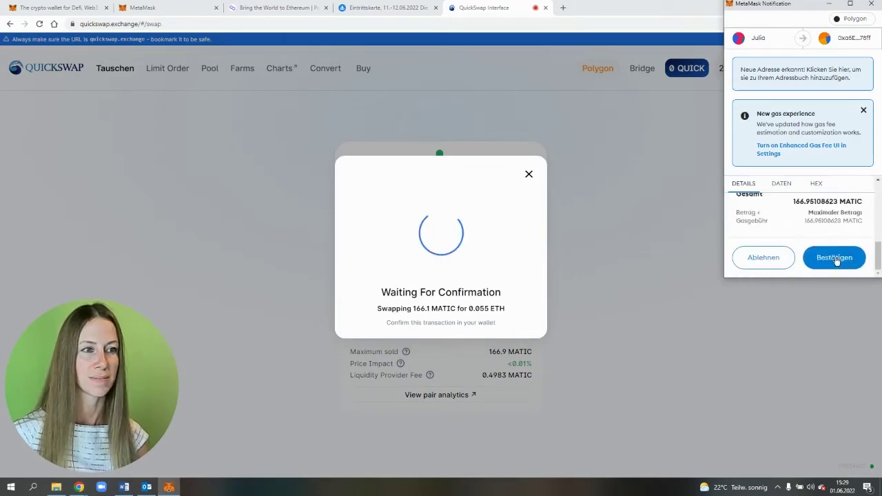
scroll(802, 212, "up", 2)
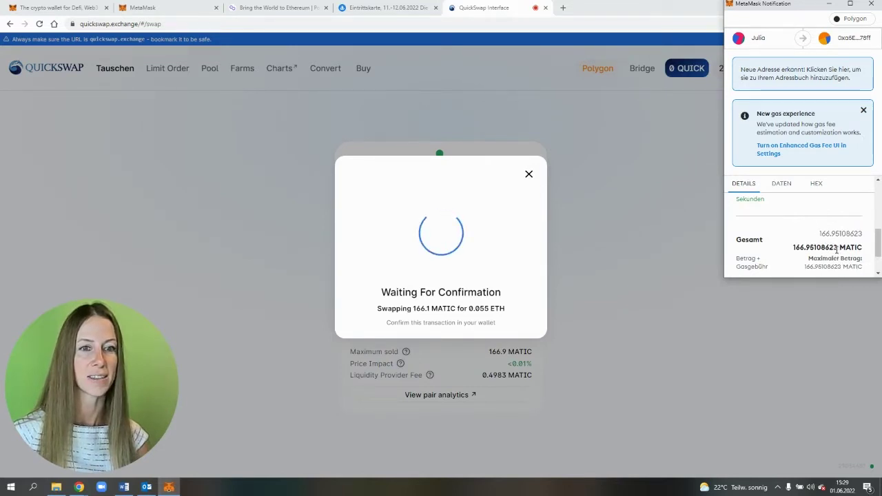
scroll(836, 255, "down", 2)
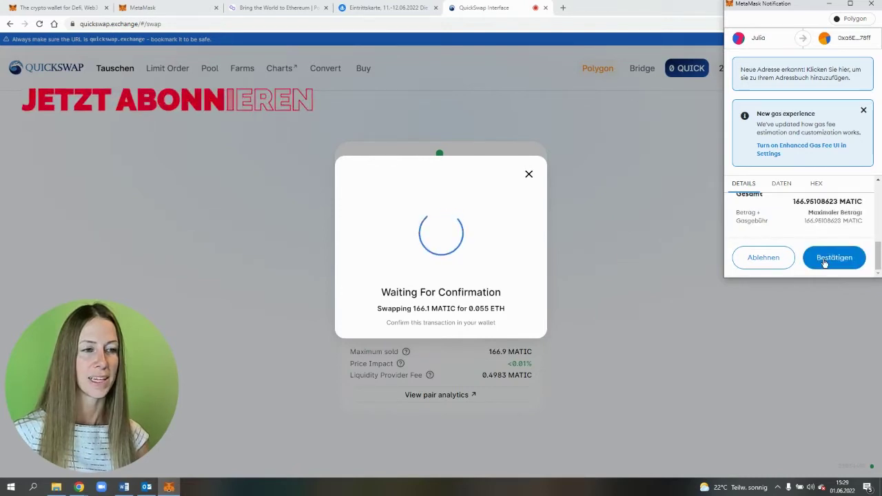
left_click(825, 262)
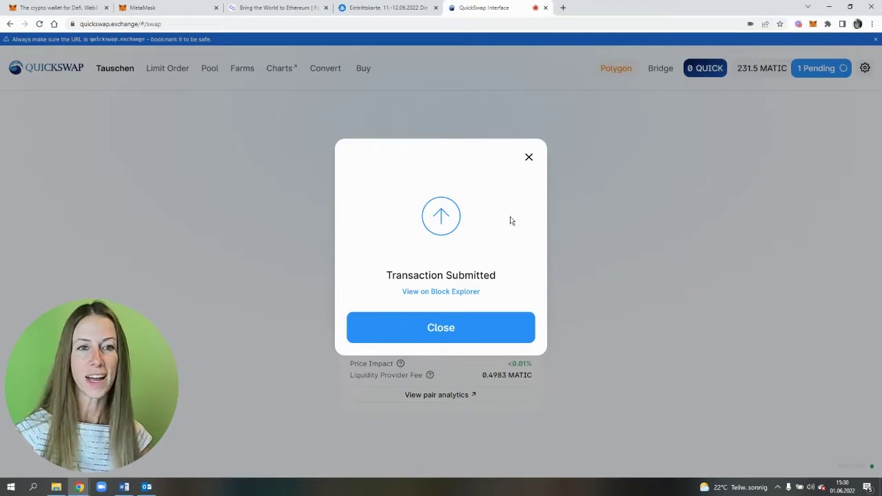
left_click(529, 159)
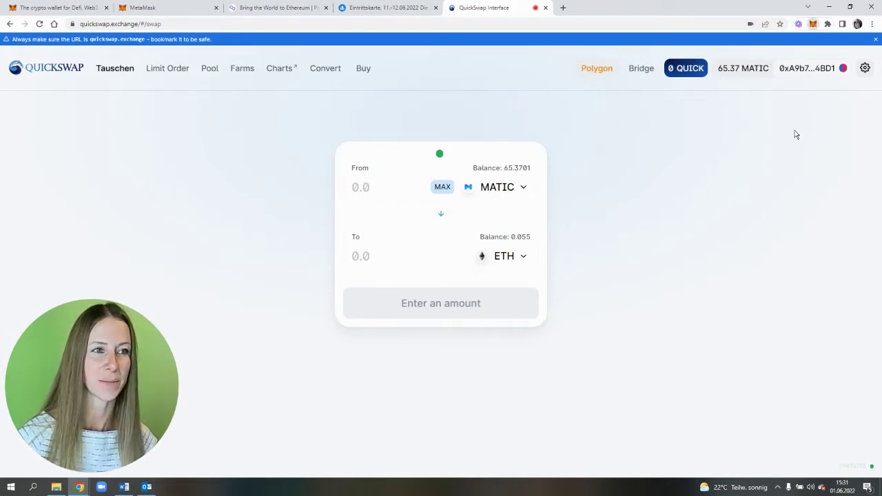
key("alt+shift+m")
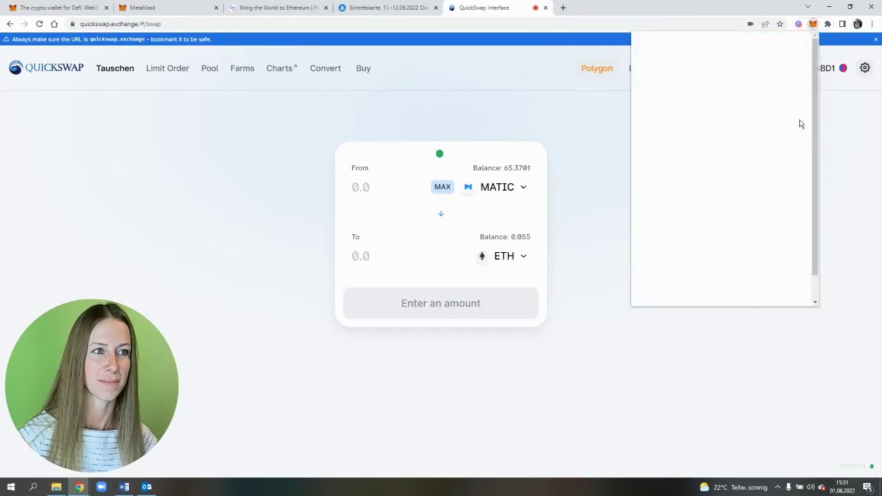
scroll(711, 250, "down", 1)
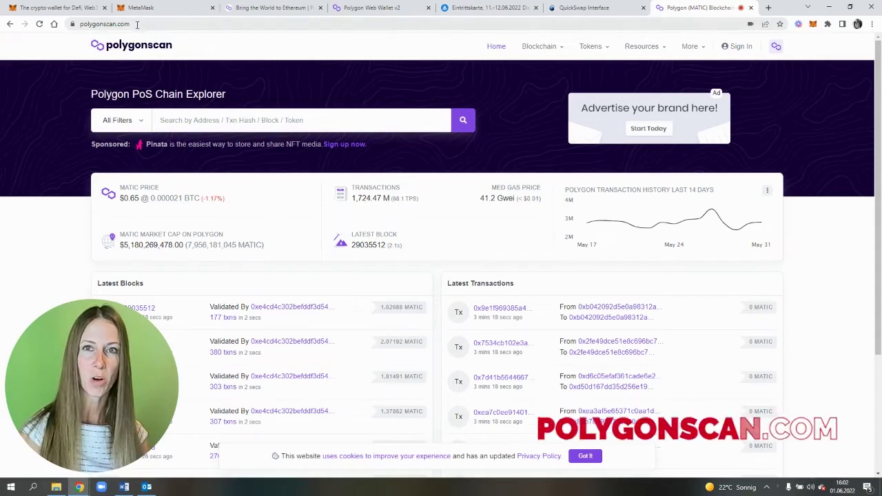
Search polygonscan.com for "wrapped eth", open the Wrapped Ether (WETH) token and copy its contract address.
left_click(204, 119)
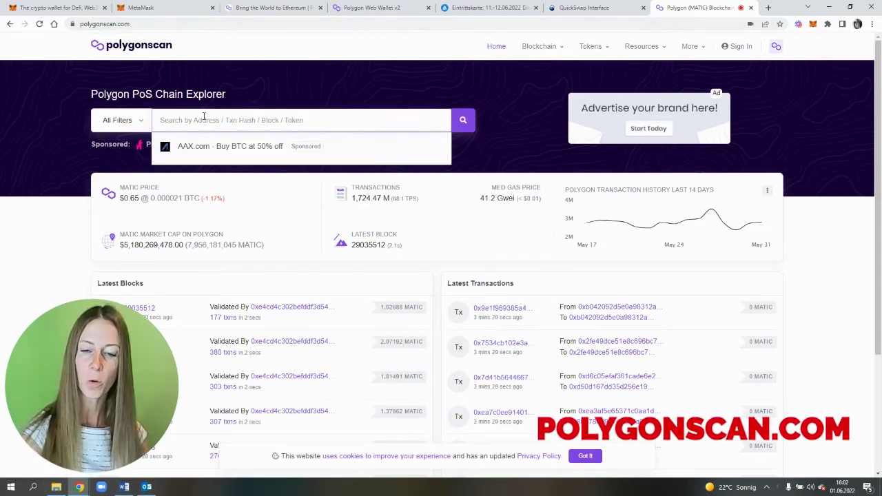
type("wrapp")
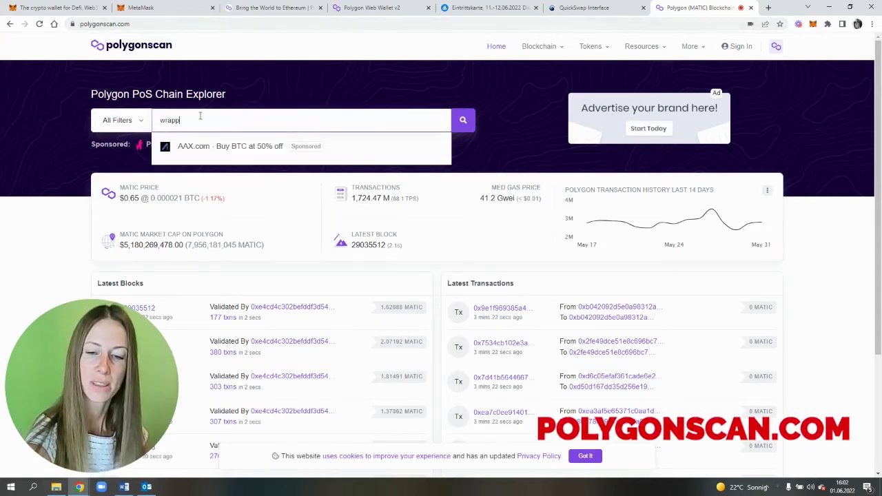
type("ed eth")
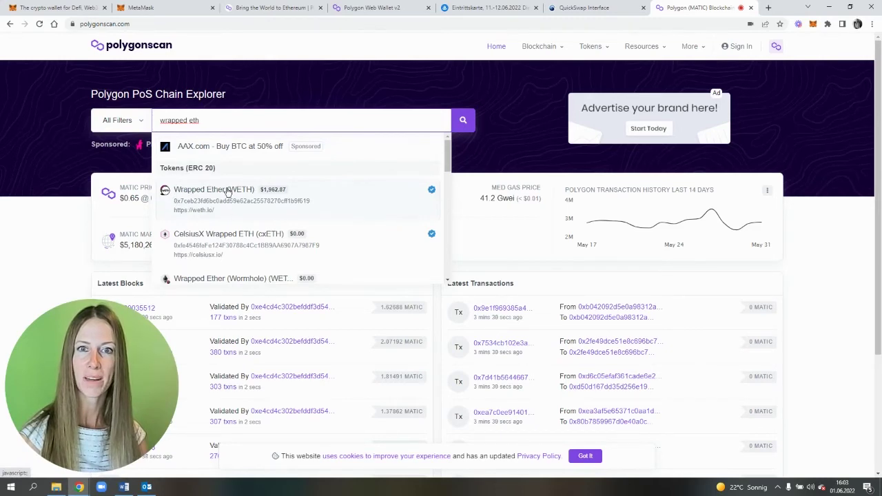
left_click(191, 196)
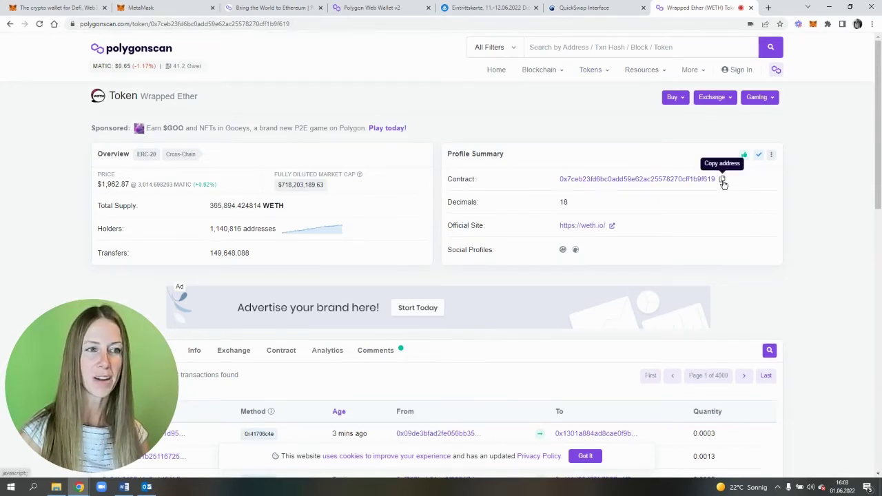
left_click(721, 179)
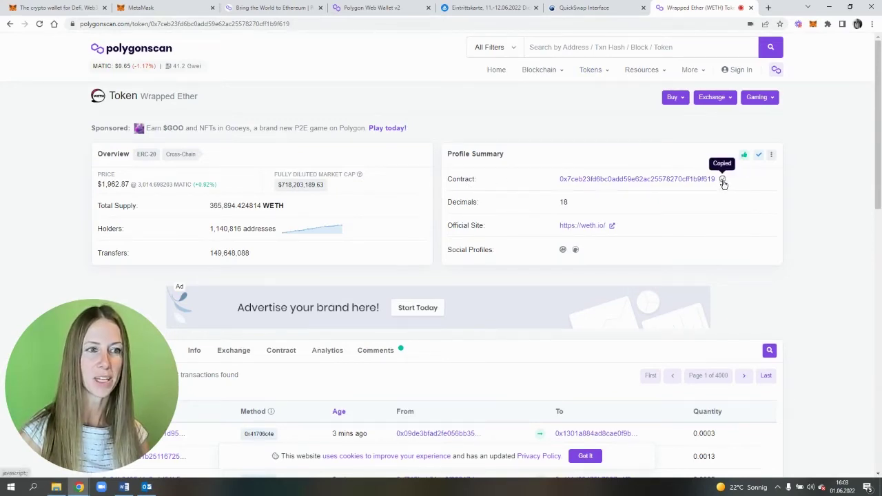
Import WETH into the MetaMask wallet as a custom token using the copied contract address.
left_click(813, 25)
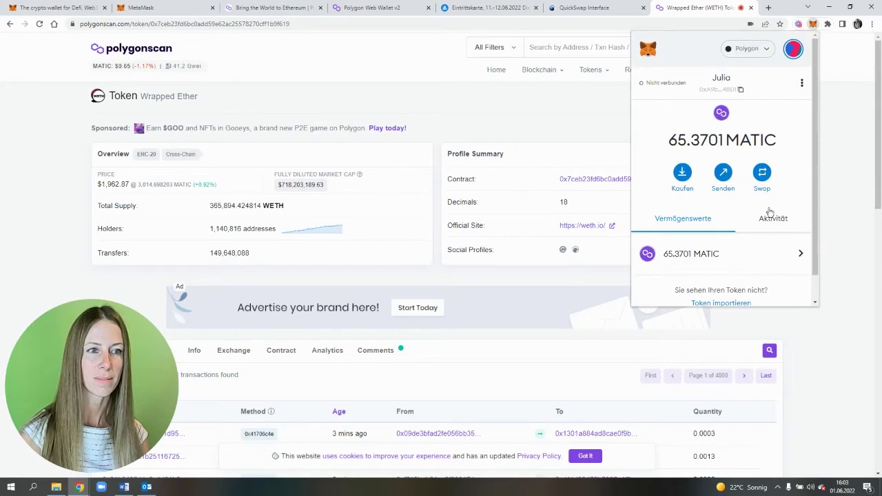
scroll(720, 302, "down", 1)
left_click(718, 293)
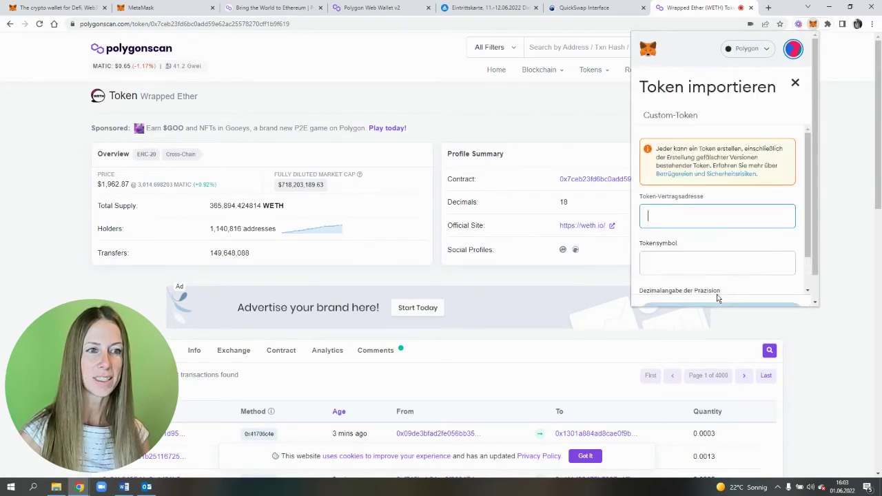
right_click(678, 215)
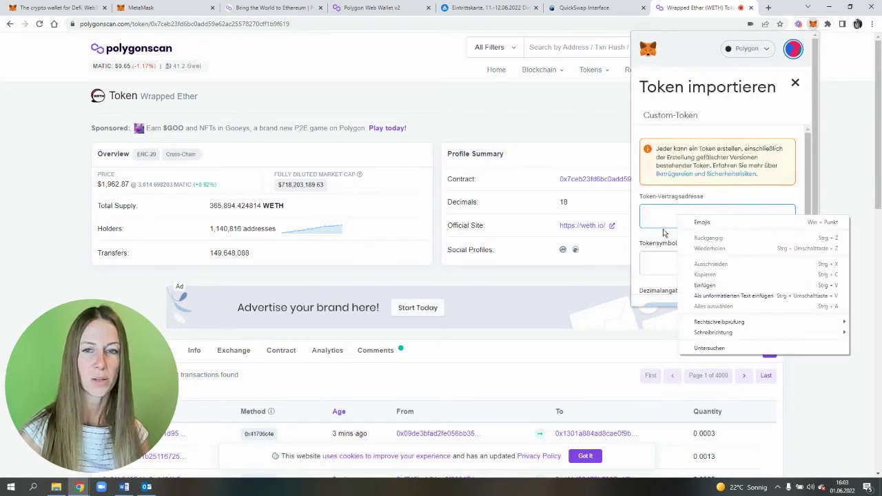
left_click(703, 284)
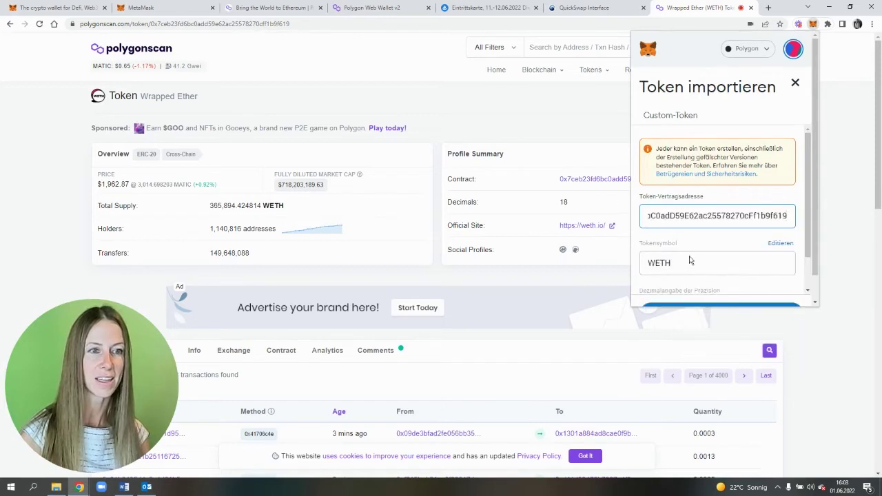
scroll(694, 259, "down", 1)
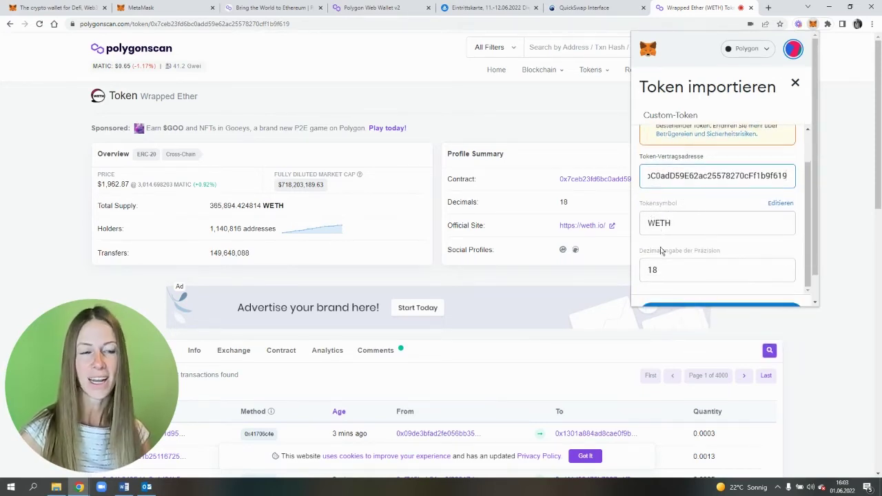
scroll(753, 264, "down", 1)
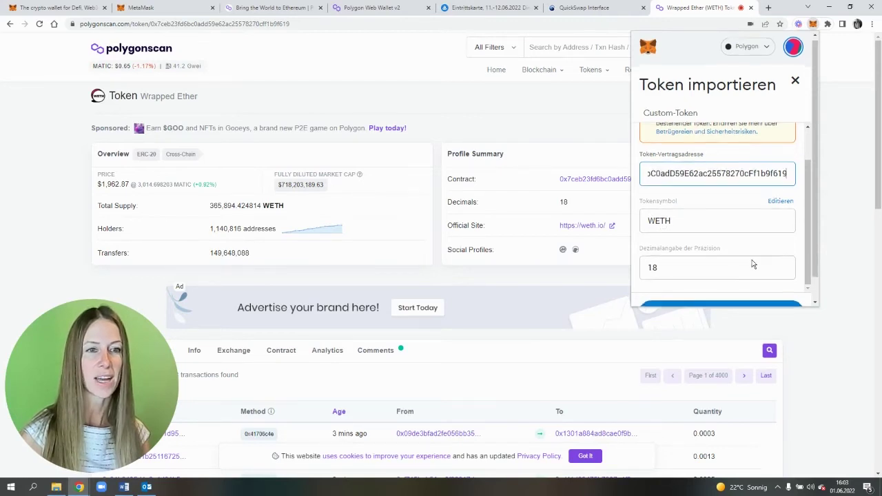
scroll(752, 264, "down", 1)
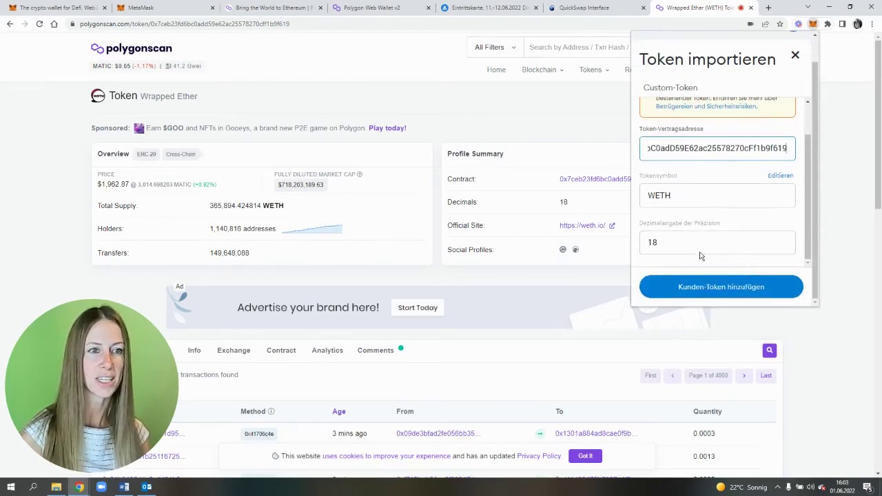
left_click(721, 288)
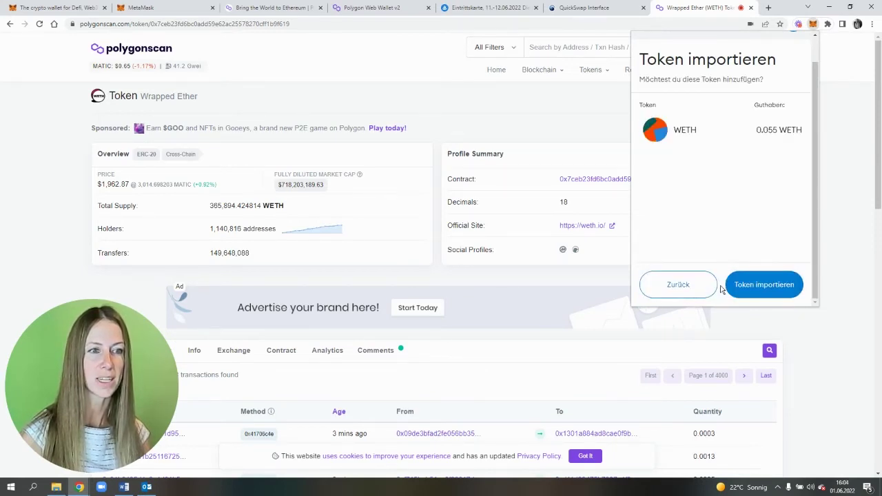
left_click(770, 287)
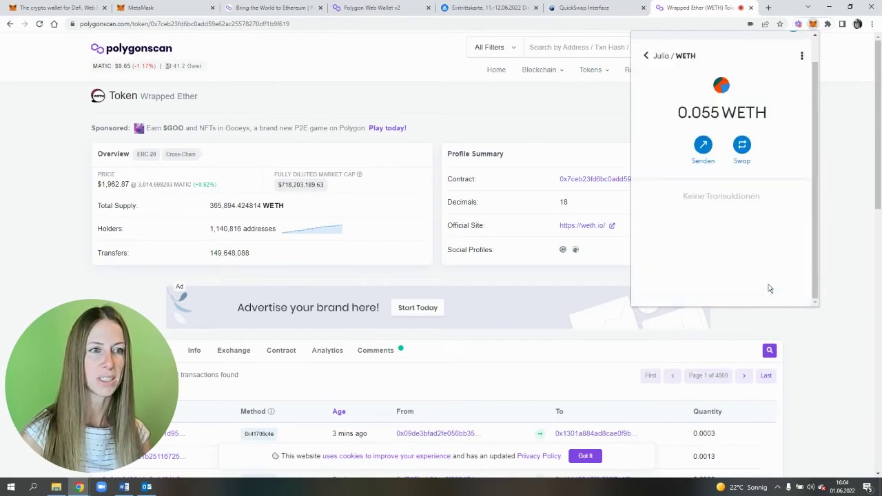
Check the asset list in the MetaMask wallet and connect its account to OpenSea from the ticket's page.
left_click(648, 55)
scroll(720, 262, "down", 2)
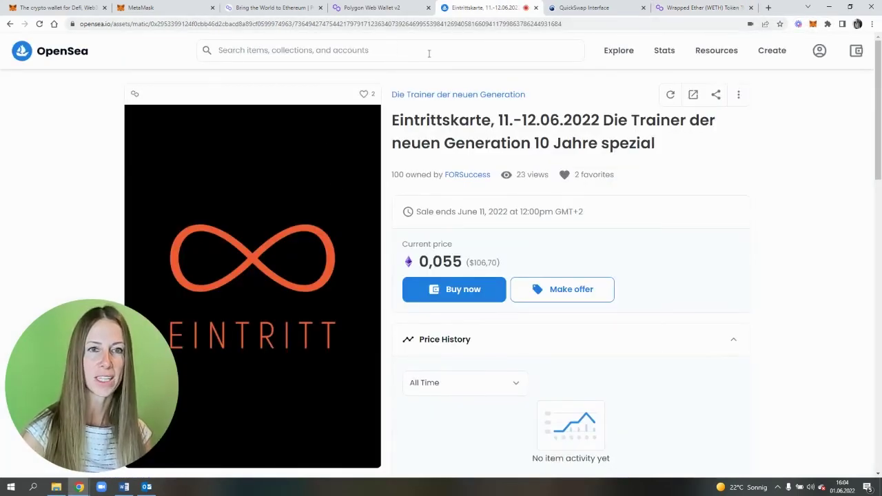
left_click(856, 51)
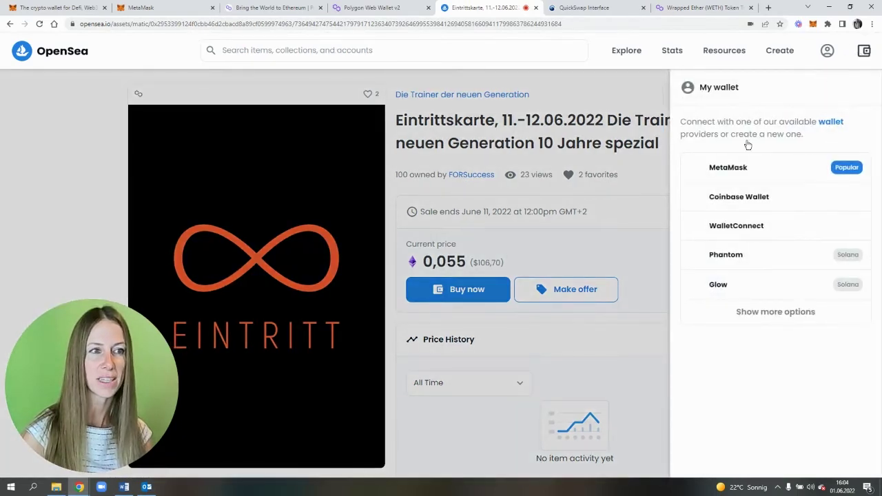
left_click(738, 168)
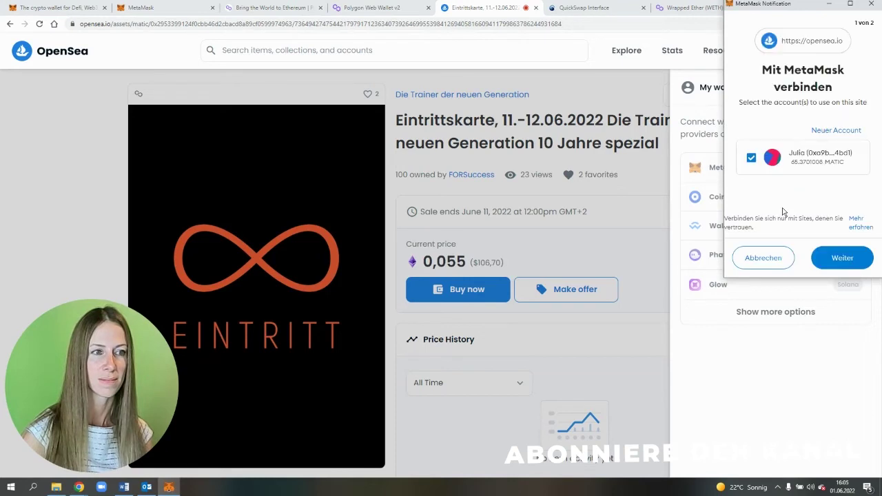
left_click(847, 261)
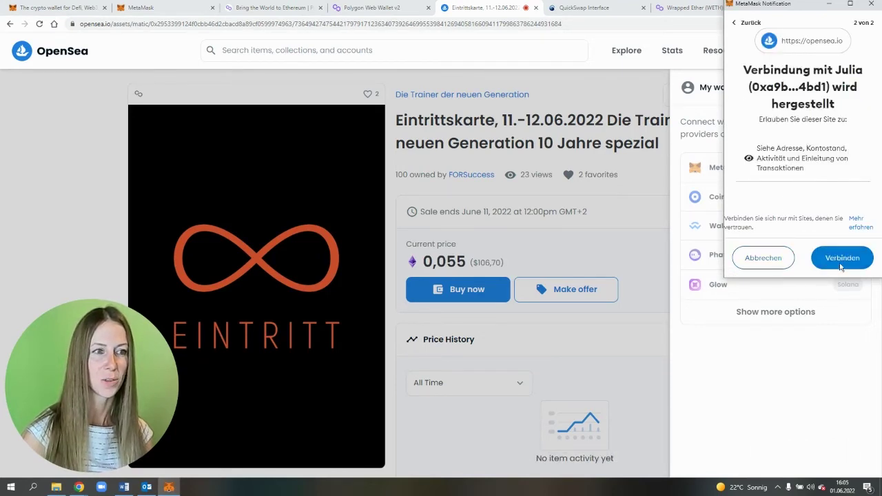
left_click(841, 258)
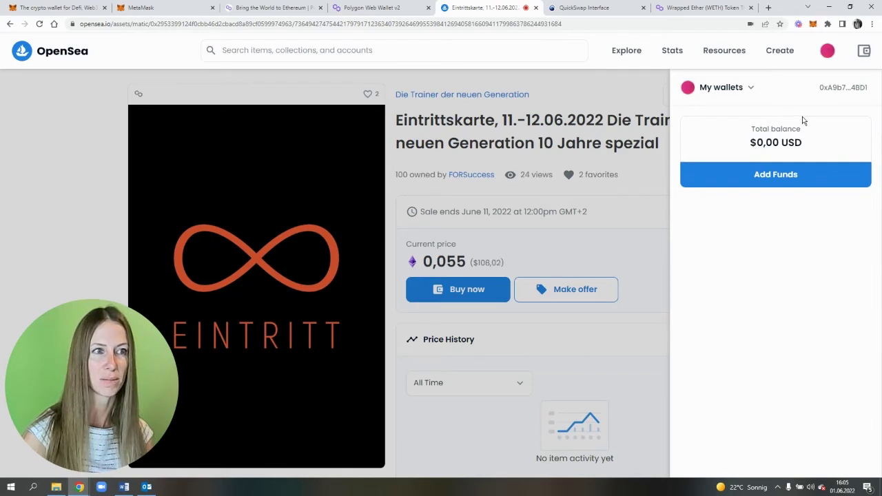
left_click(451, 253)
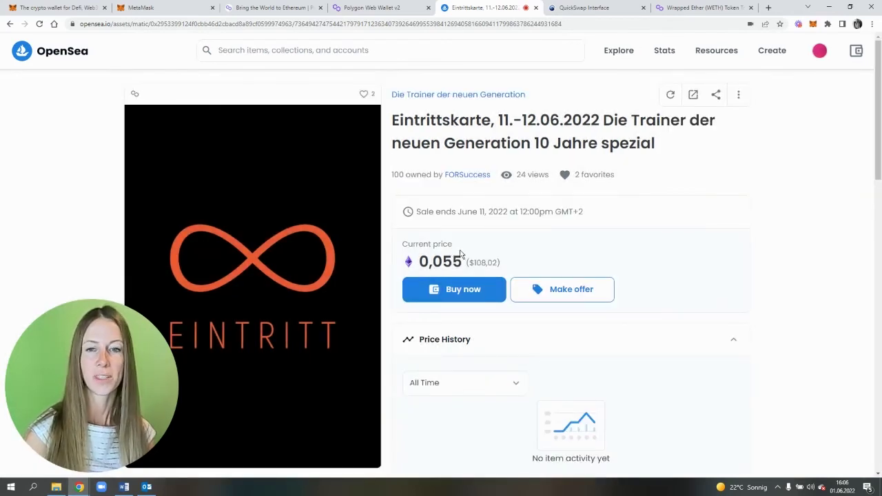
Start buying the ticket on OpenSea, acknowledge the unreviewed collection, and check out with crypto after accepting the Terms of Service.
left_click(455, 292)
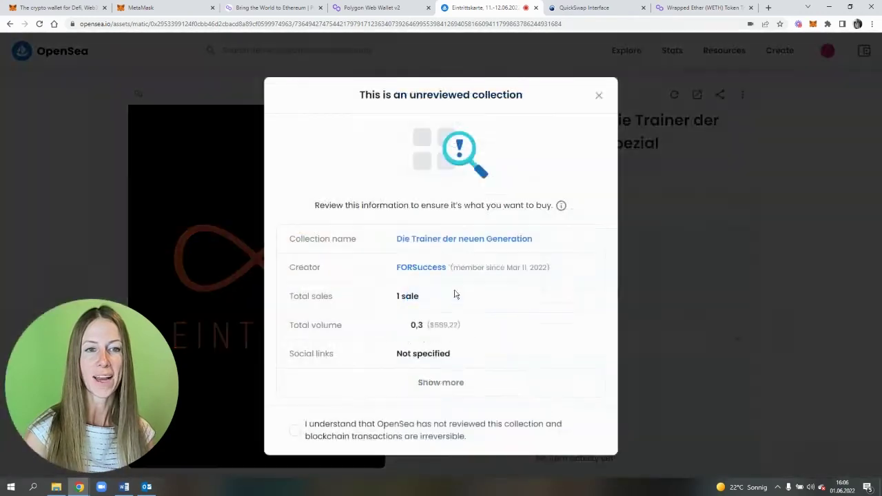
left_click(296, 432)
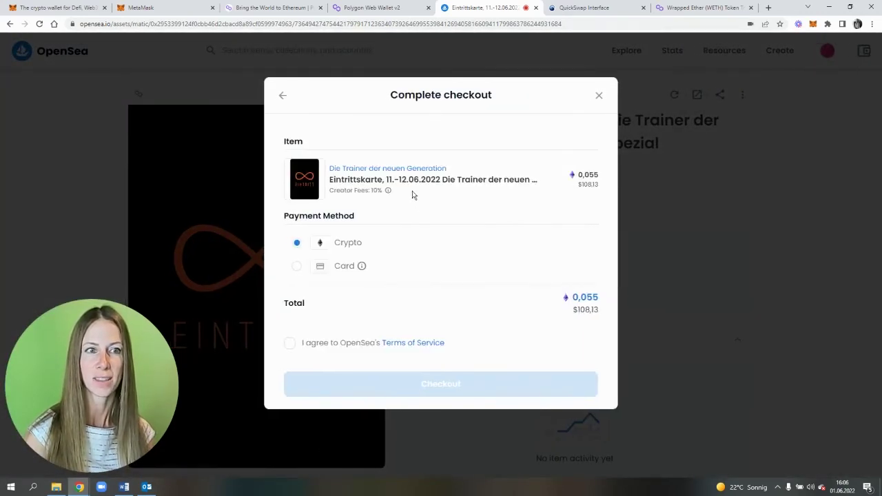
left_click_drag(579, 174, 600, 177)
left_click(587, 189)
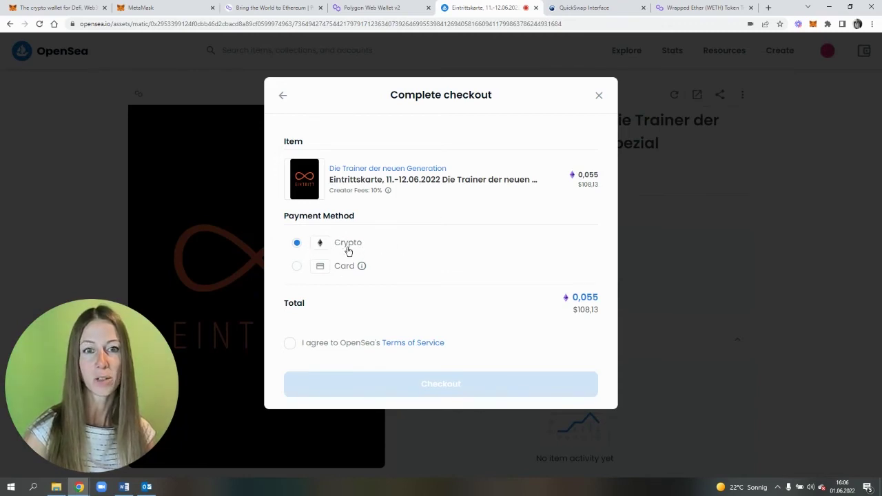
left_click(290, 345)
left_click(449, 386)
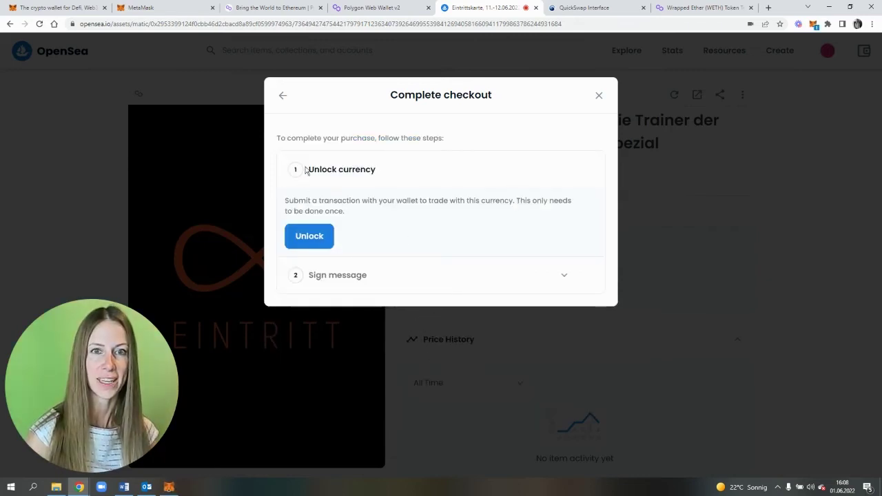
Unlock the currency for the purchase, reading the Wrapped Ether signature request in MetaMask to its end and signing it.
left_click(315, 236)
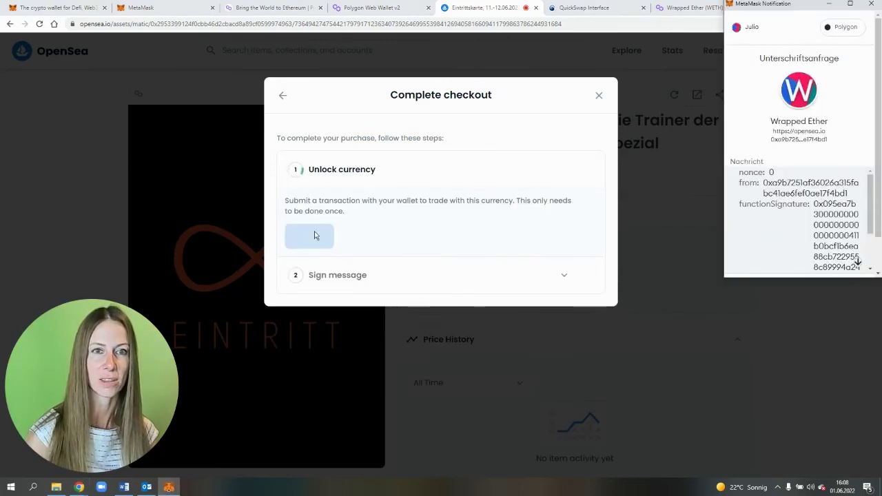
scroll(812, 135, "down", 1)
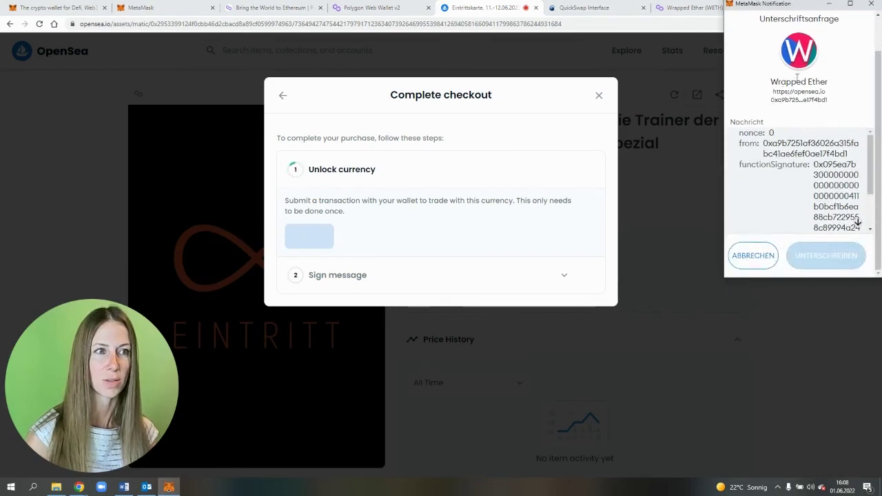
left_click_drag(769, 82, 832, 101)
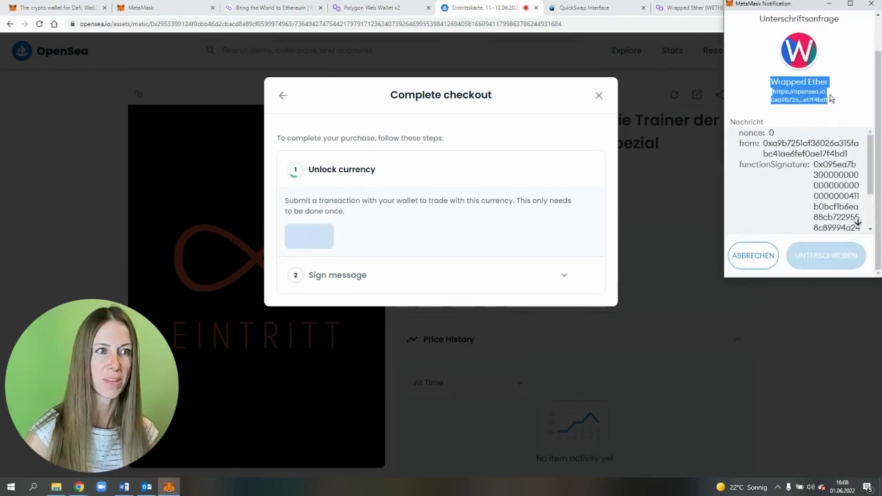
left_click(834, 127)
scroll(828, 207, "down", 2)
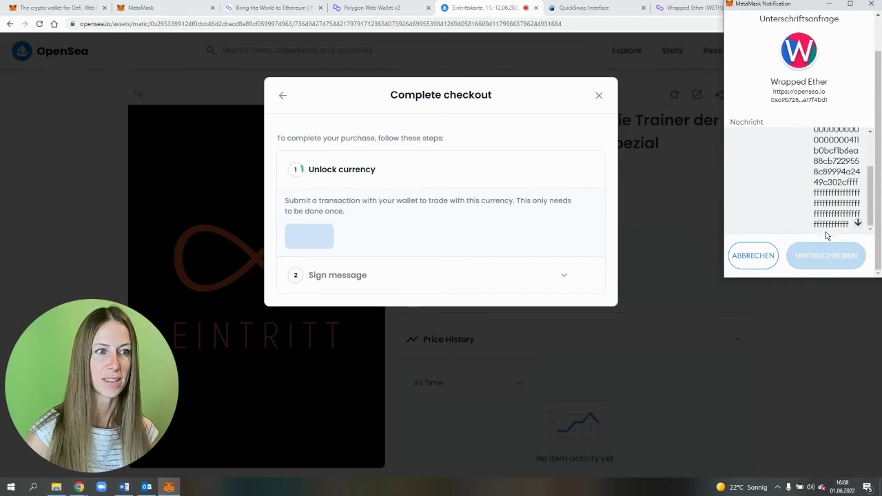
left_click(858, 223)
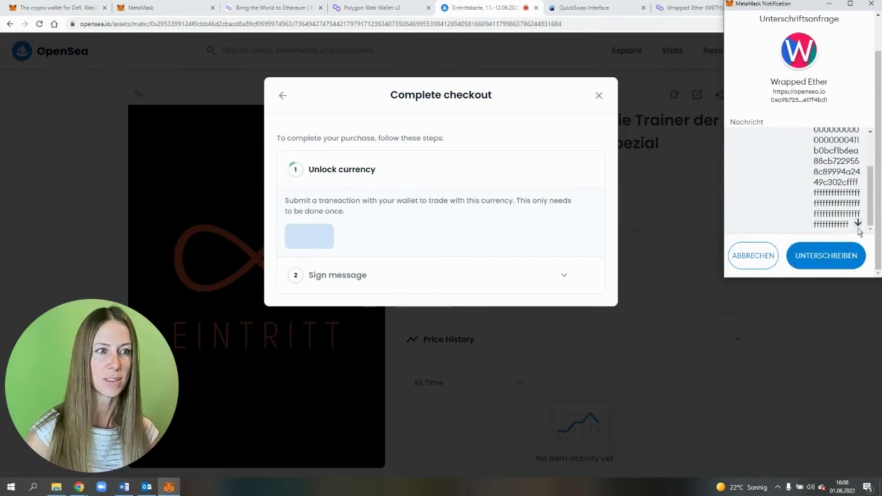
left_click(823, 259)
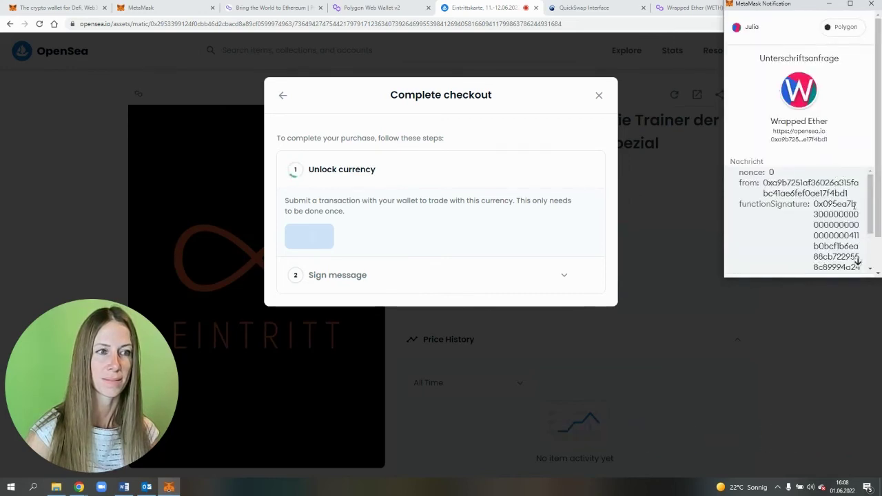
left_click(857, 261)
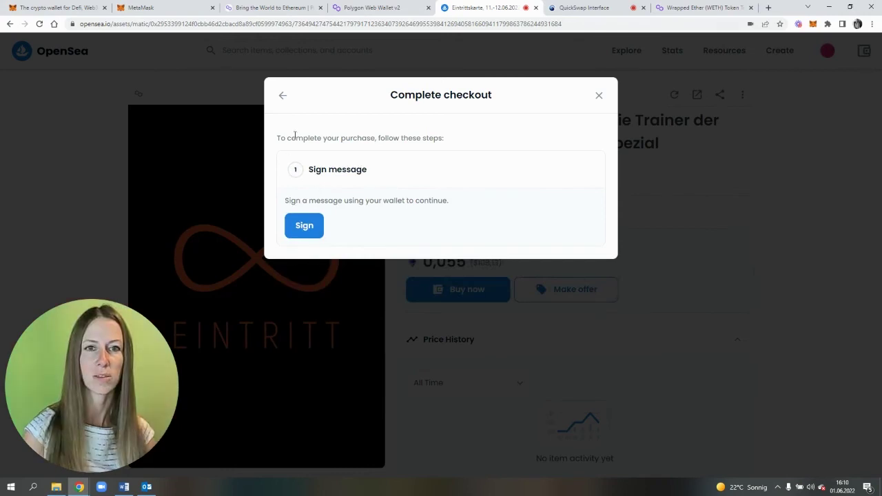
Sign the purchase message for the ticket by approving the complete 0x Protocol signature request in MetaMask.
left_click(305, 225)
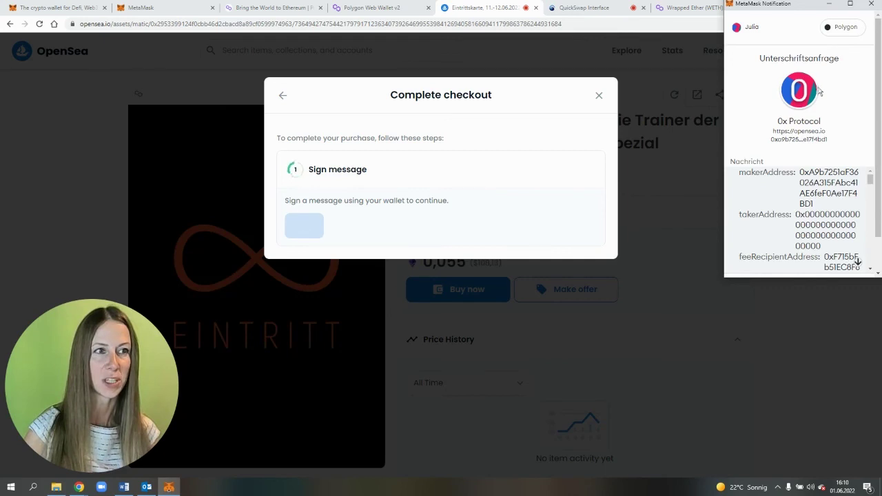
scroll(849, 258, "down", 1)
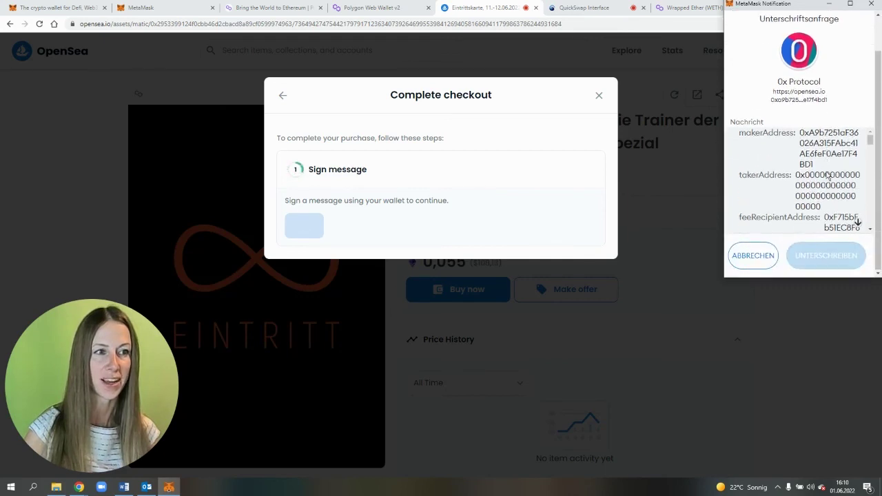
left_click(857, 222)
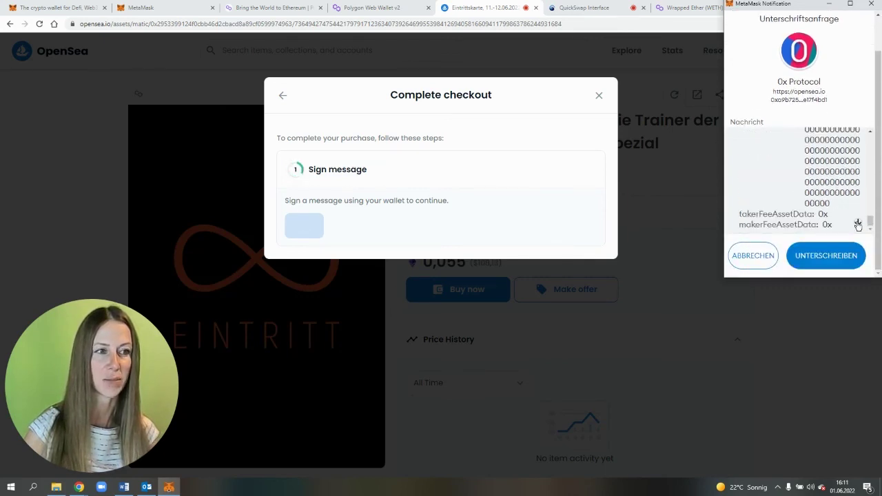
left_click(826, 258)
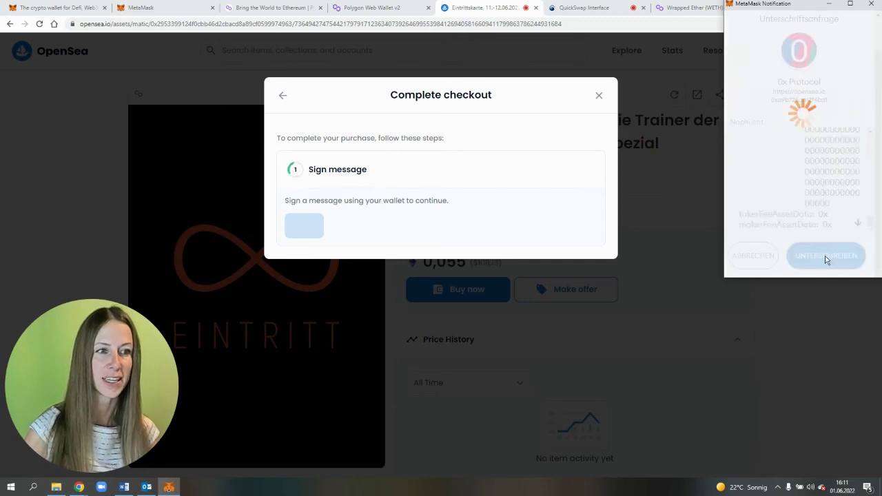